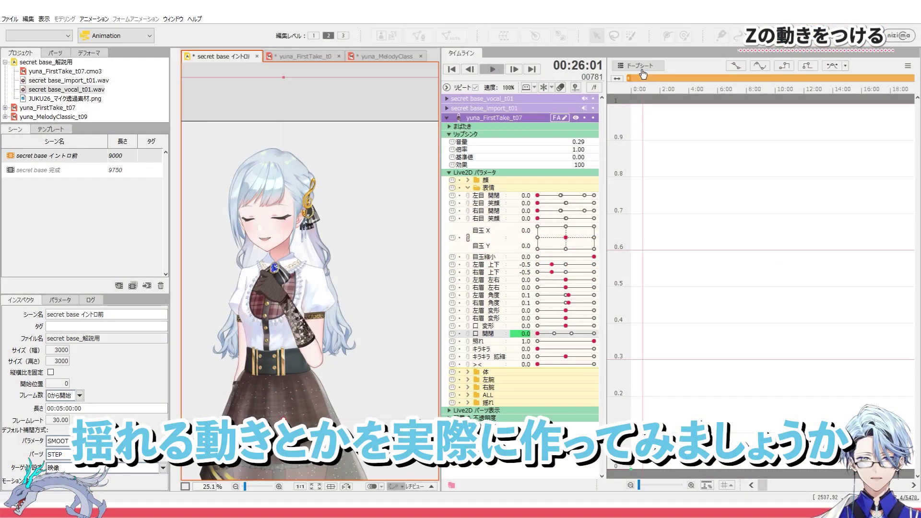
- Place the playhead at 5:02 and display the 体の回転 Z curve in the graph editor
click(642, 70)
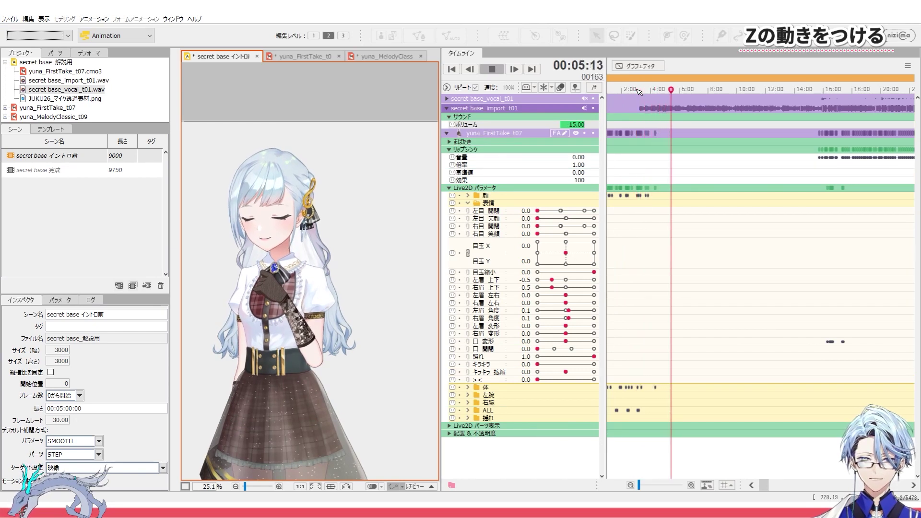
click(636, 90)
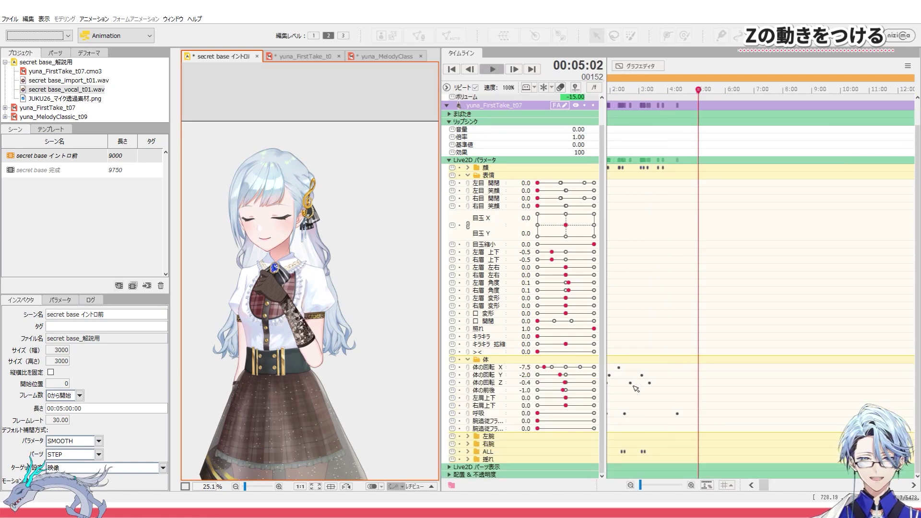
click(751, 485)
click(750, 485)
click(637, 66)
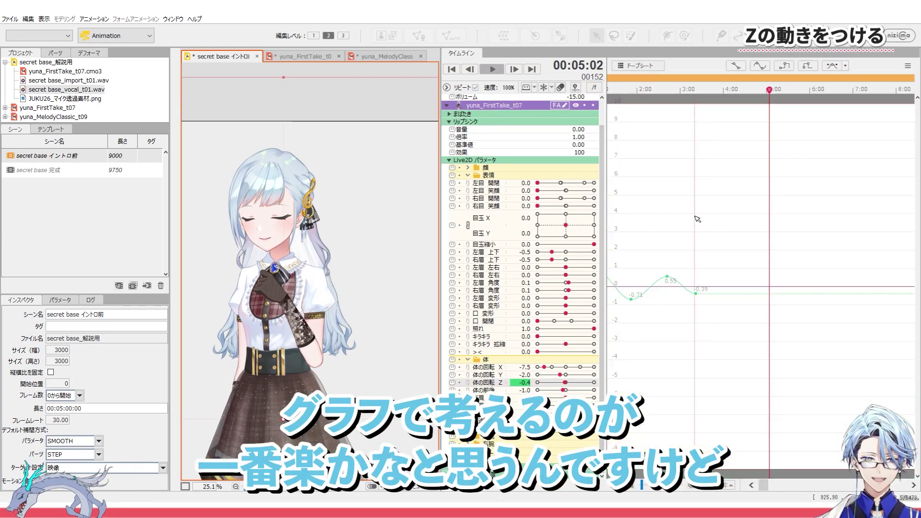
- Key 体の回転 Z at 3.2 at 5:01 and at -3.0 on the following beat at 6:19
click(676, 212)
key(space)
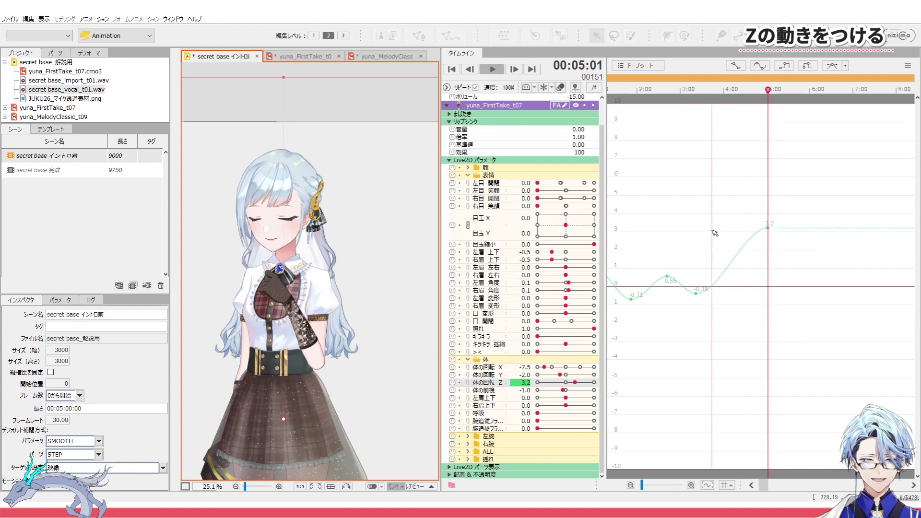
click(673, 215)
key(space)
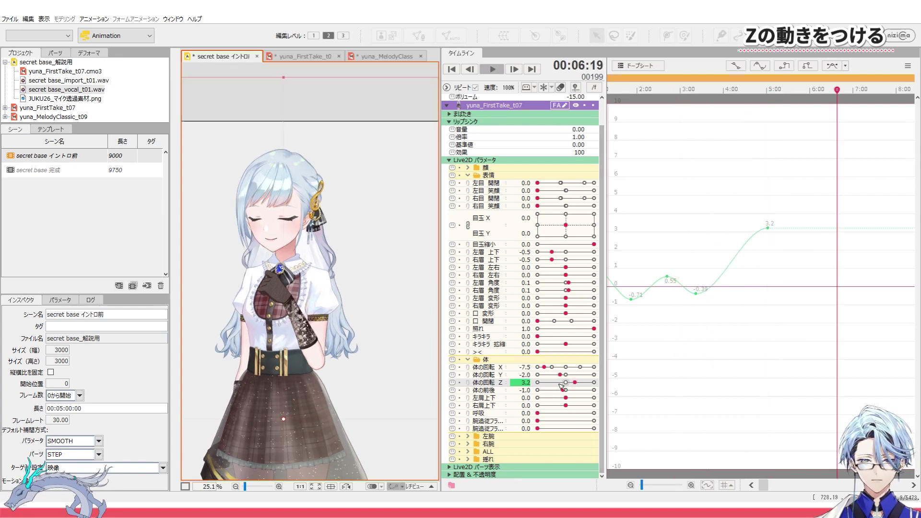
mouse_move(559, 383)
mouse_down()
mouse_move(549, 383)
mouse_move(557, 382)
mouse_up()
- Play on to 8:11 and key 体の回転 Z there at 3.0
click(705, 348)
key(space)
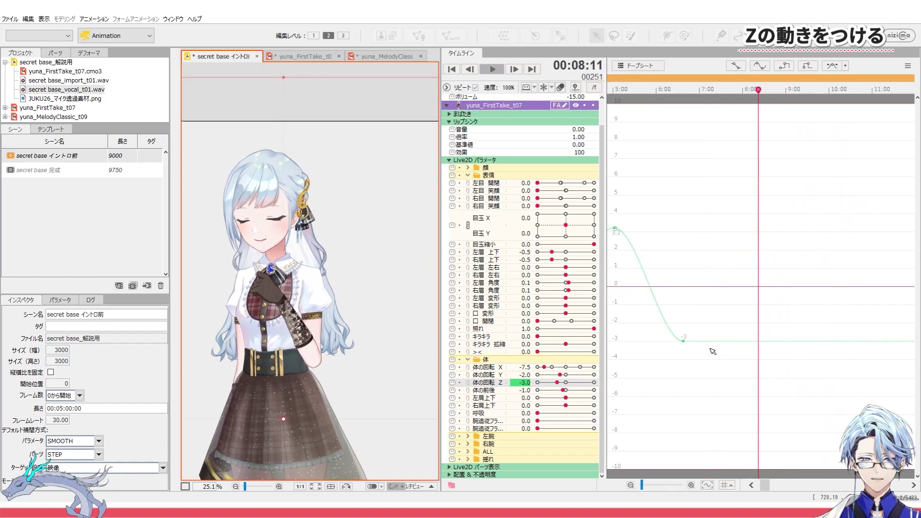
drag(557, 384, 580, 385)
scroll(746, 226, down, 3)
drag(750, 213, 751, 231)
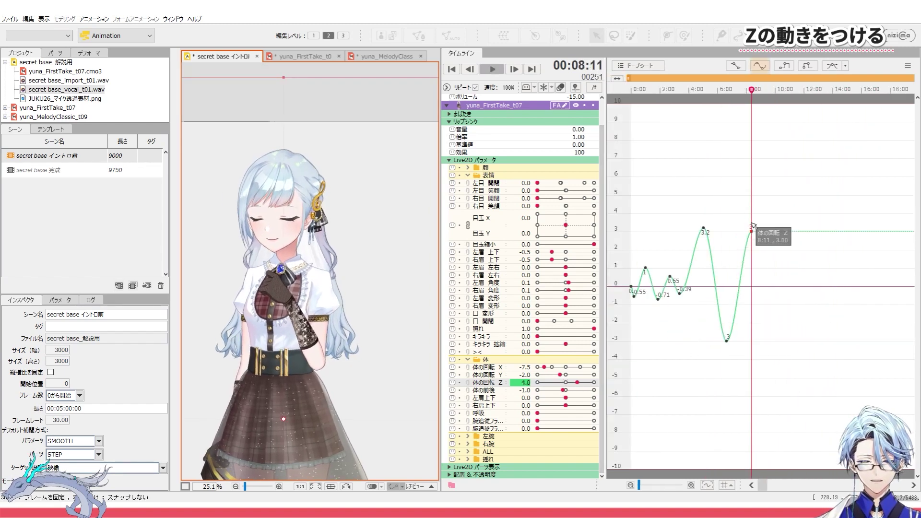
- Key 体の回転 Z at -3.0 at 9:29 and play back the swaying motion
click(683, 330)
key(space)
key(space)
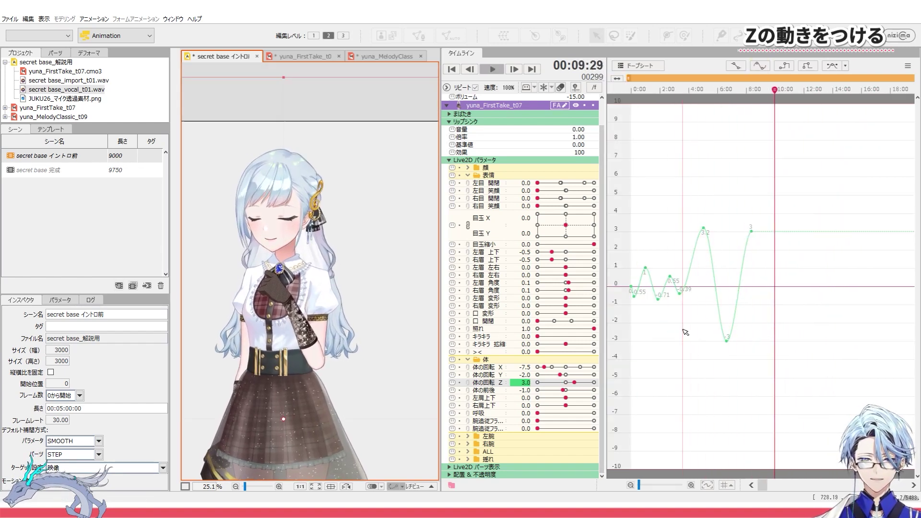
drag(573, 382, 557, 383)
click(690, 349)
key(space)
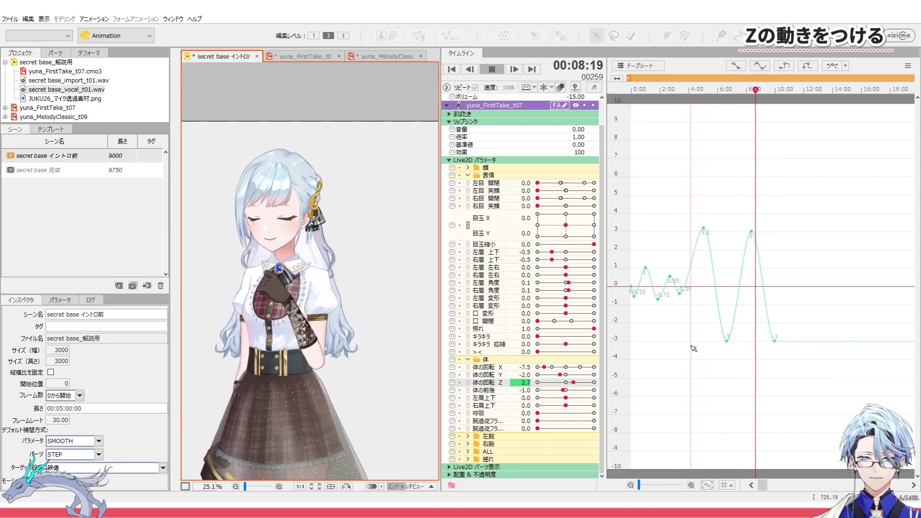
key(space)
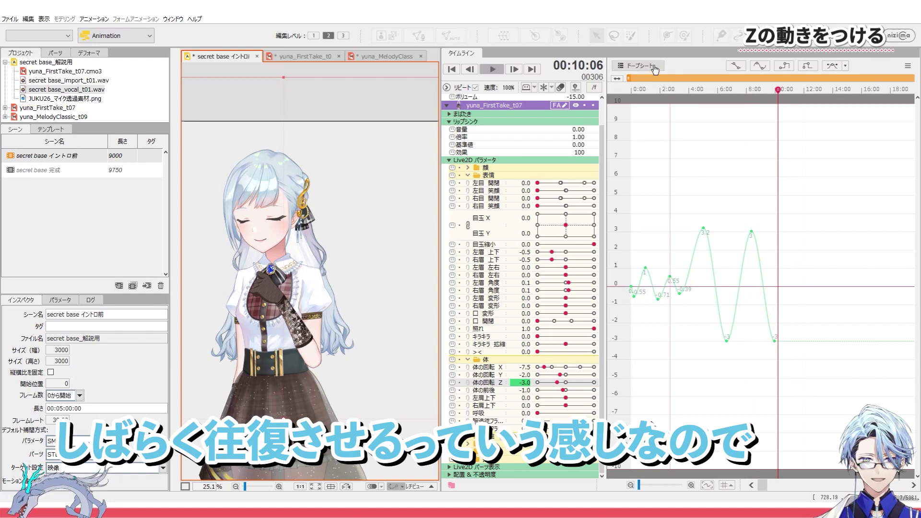
- Copy the 体の回転 Z swing keys between 6:19 and 9:29 and paste them at 9:29
drag(797, 215, 724, 372)
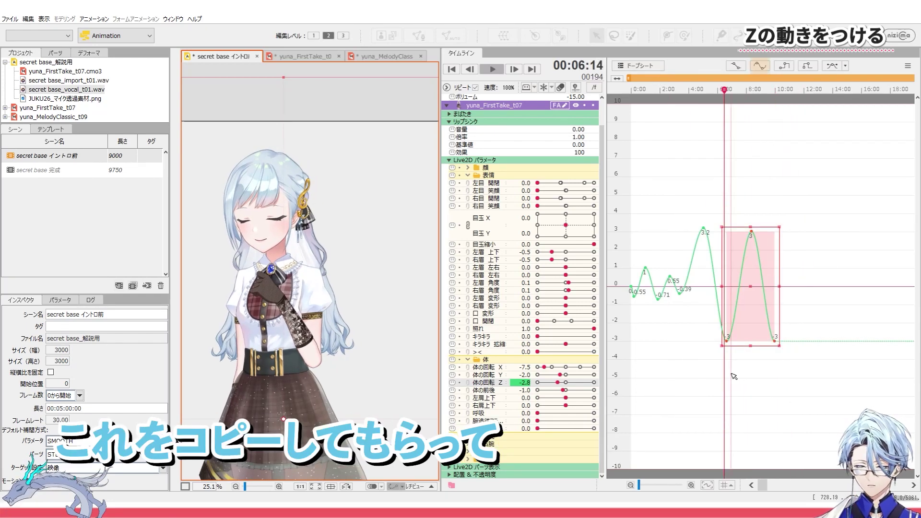
scroll(730, 376, up, 2)
scroll(730, 375, down, 1)
click(822, 378)
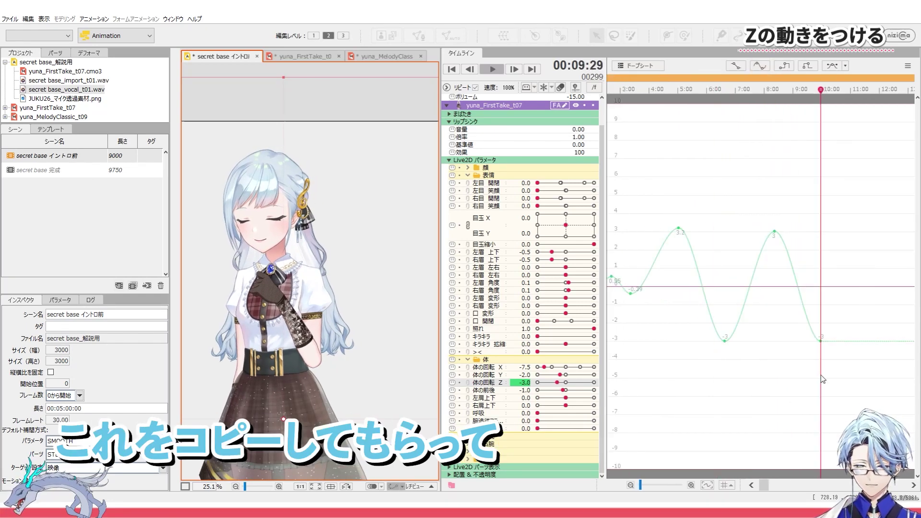
key(ctrl+v)
scroll(800, 367, down, 2)
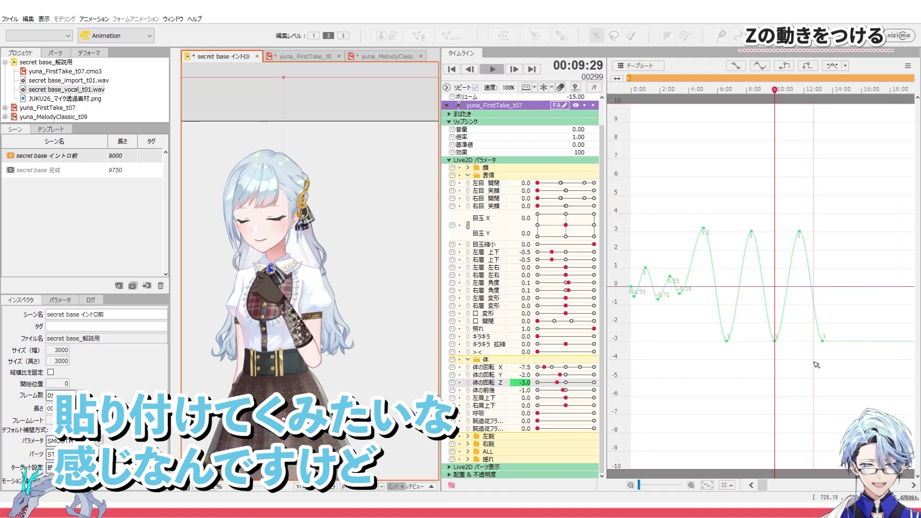
- Paste the same 体の回転 Z swing again at 13:09
click(821, 363)
scroll(825, 362, up, 2)
key(ctrl+v)
scroll(820, 361, down, 2)
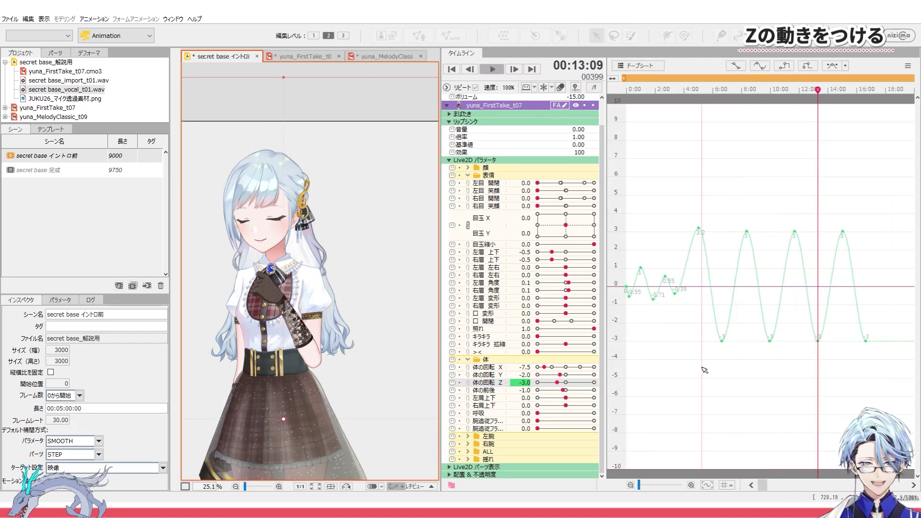
- Extend the sway by pasting a longer run of 体の回転 Z swings from the peak at 25:01
click(703, 369)
scroll(689, 403, up, 2)
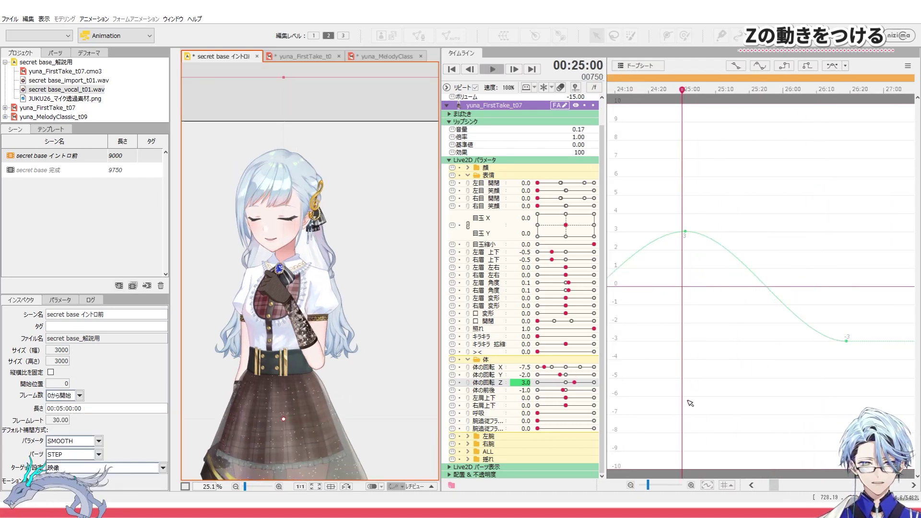
click(683, 312)
key(ctrl+v)
scroll(734, 329, down, 2)
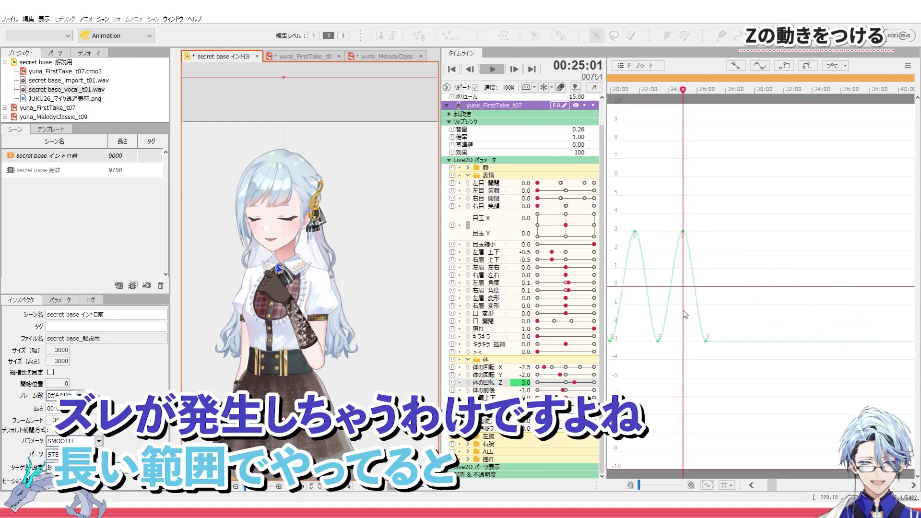
click(755, 486)
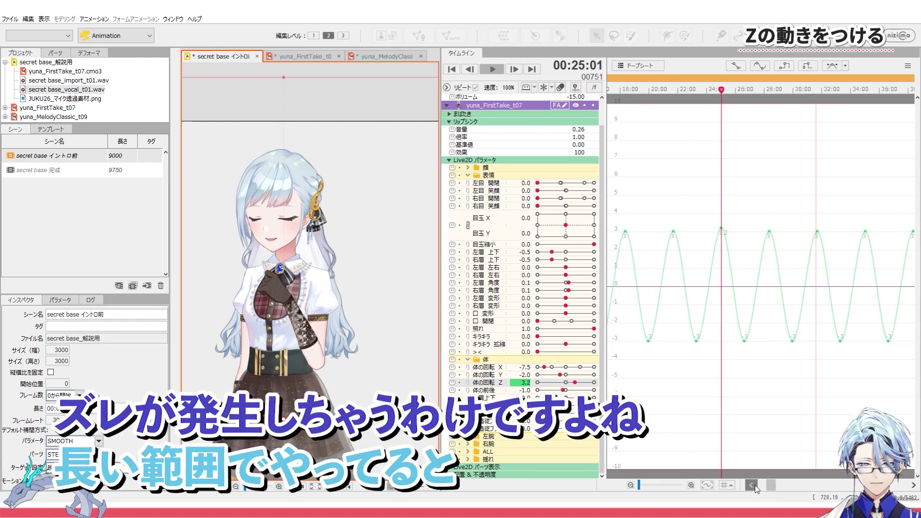
- Try to shift the 体の回転 Z keys from about 38:00 onward slightly earlier and compress their spacing
drag(894, 204, 771, 357)
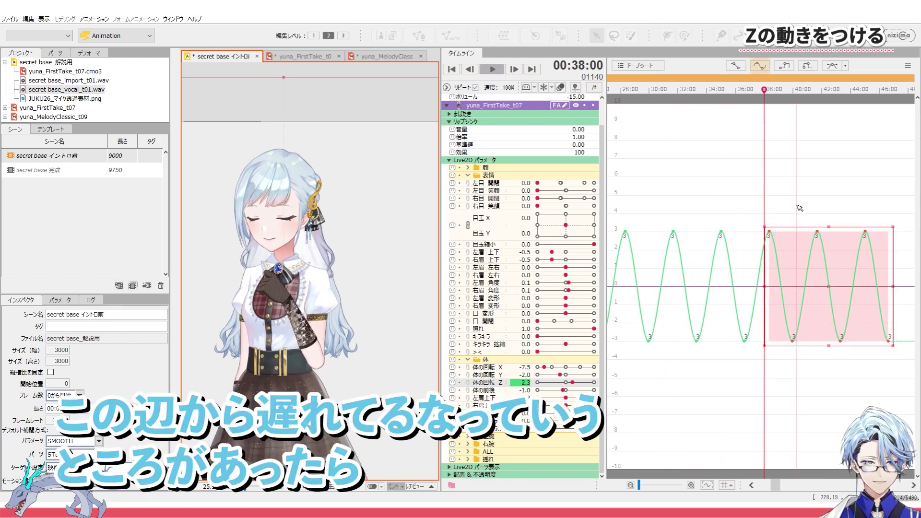
key(Left)
key(Left)
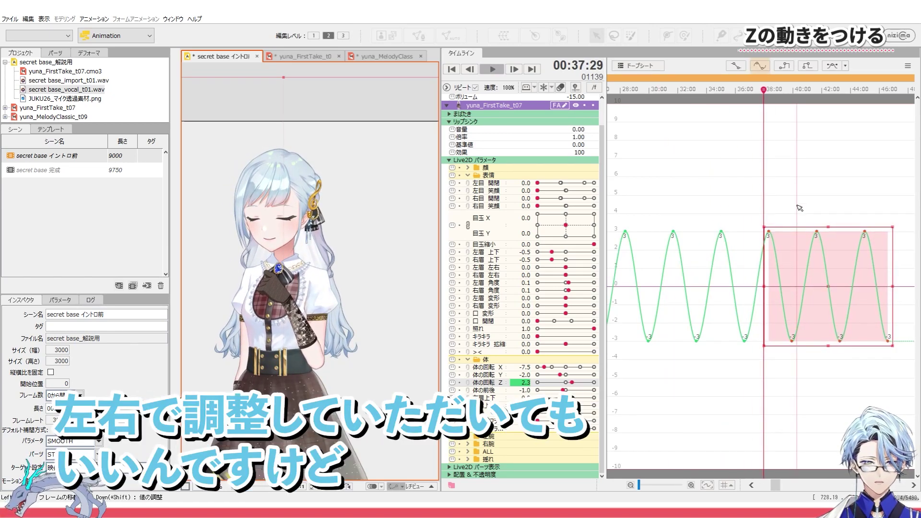
key(Left)
key(Left)
key(Left)
key(Left)
key(Left)
key(Right)
key(Right)
key(Right)
key(Right)
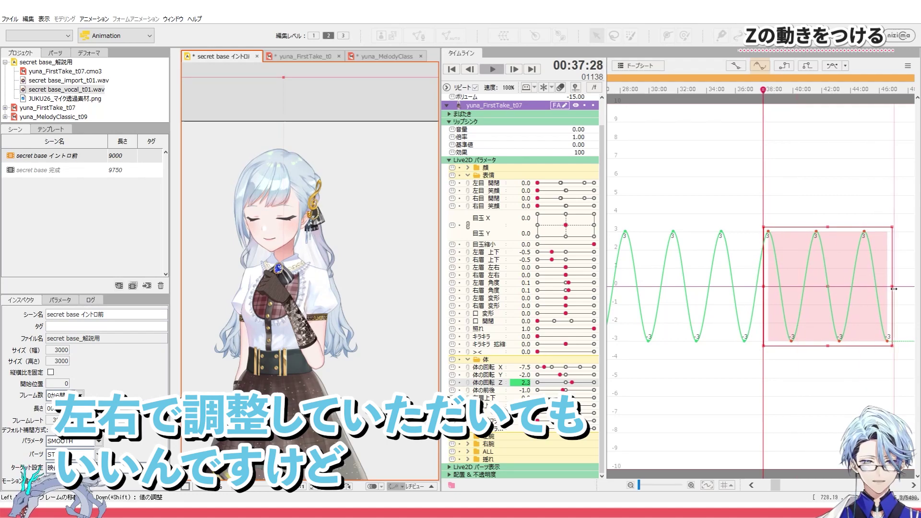
drag(893, 288, 883, 293)
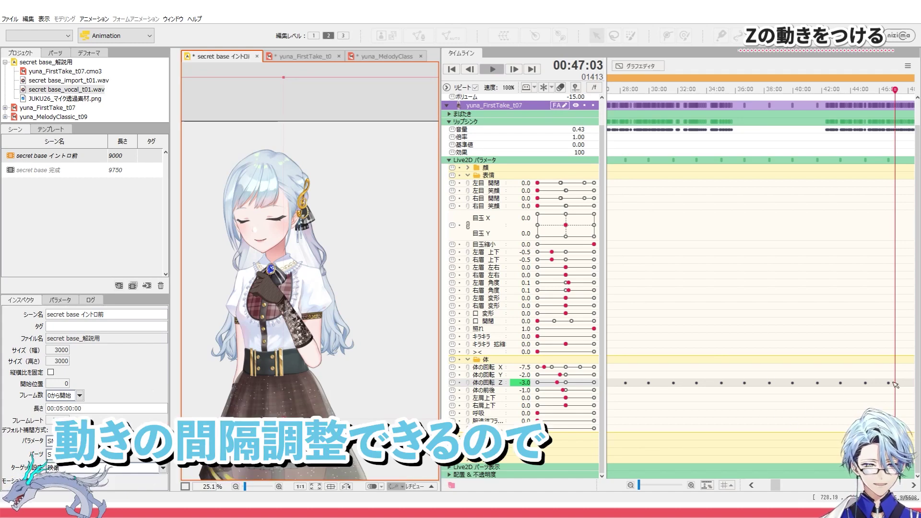
- Try the interval adjustment at 120% on the 体の回転 Z keys from 33:09 onward in the dope sheet
drag(895, 385, 699, 389)
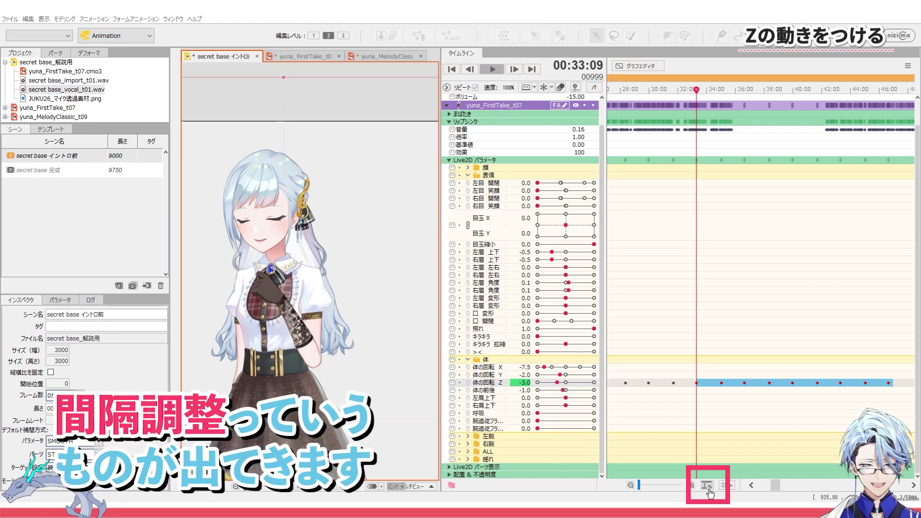
drag(439, 163, 691, 273)
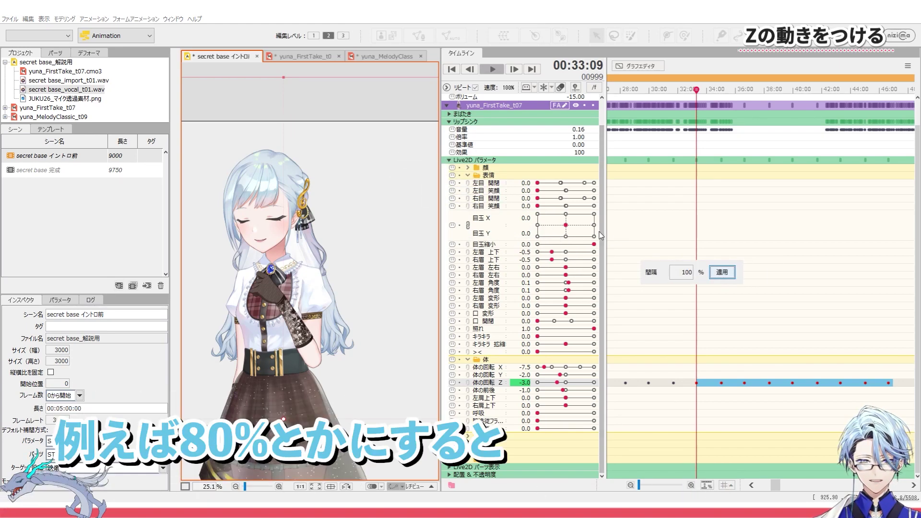
double_click(684, 272)
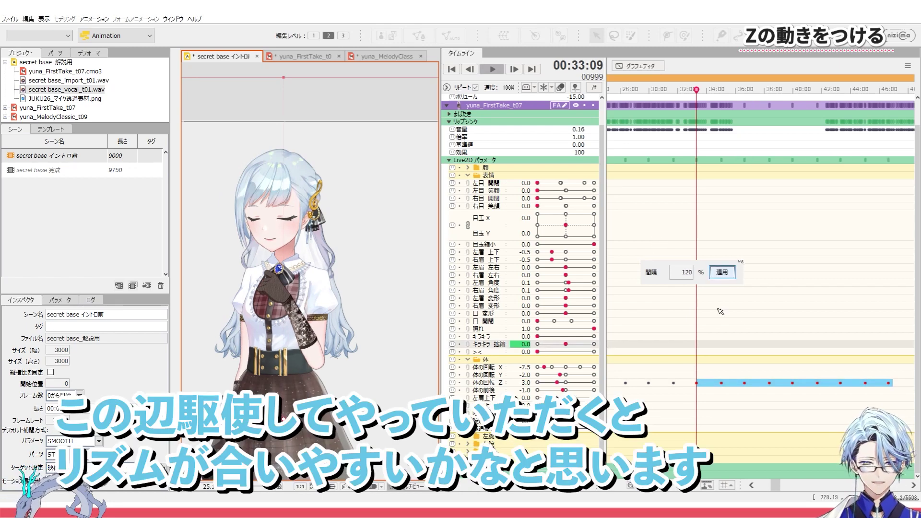
click(717, 311)
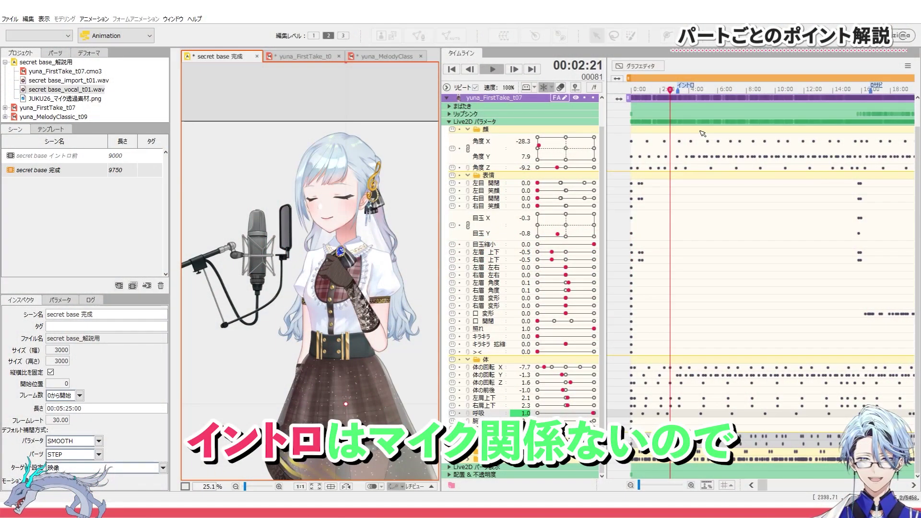
- Play the secret base 完成 scene from the intro at 2:21 into the start of the サビ
key(space)
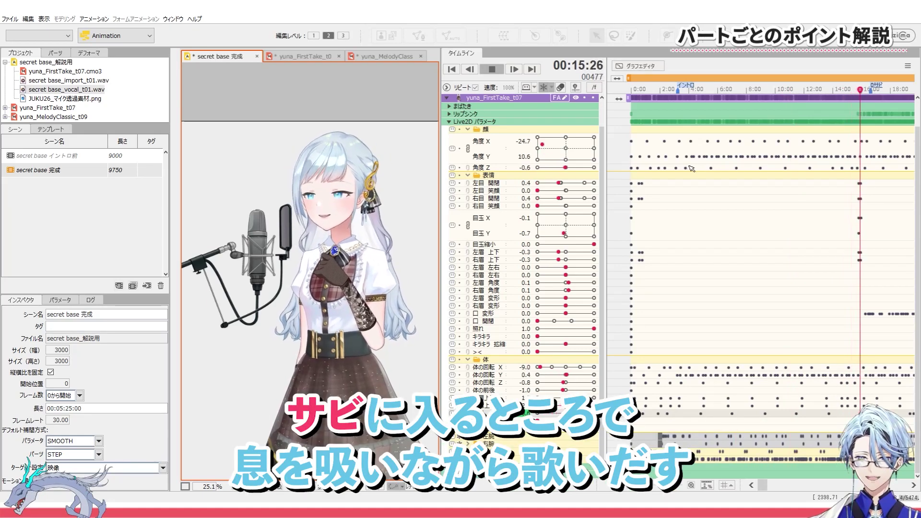
key(space)
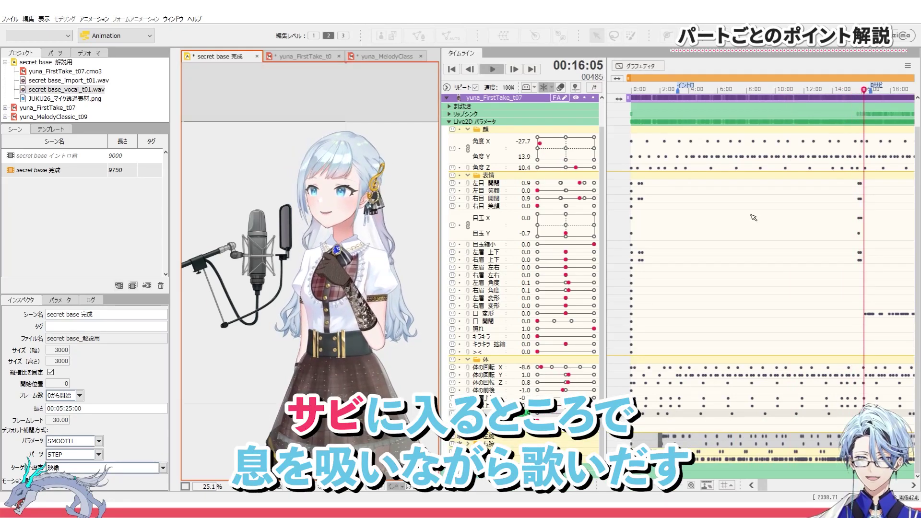
drag(714, 88, 731, 86)
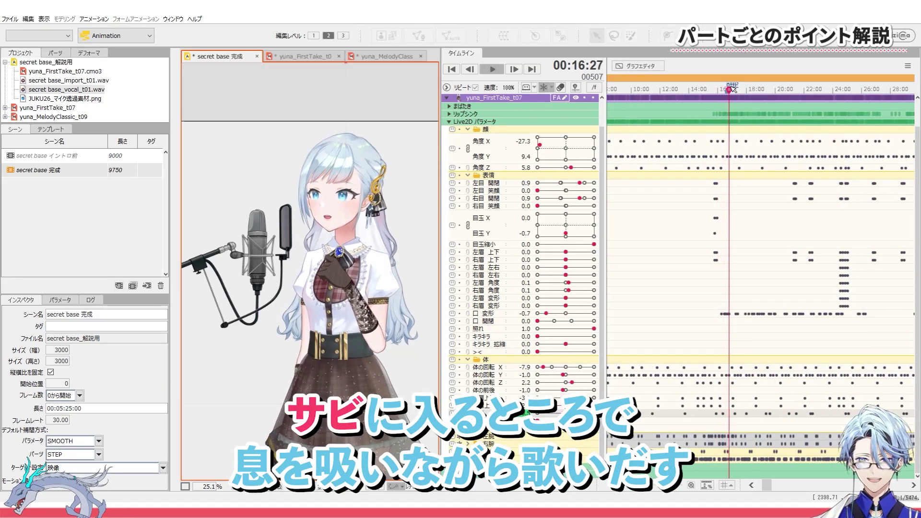
- Replay the start of the サビ and check the breath-in, singing expression and face position relative to the microphone
click(713, 90)
key(space)
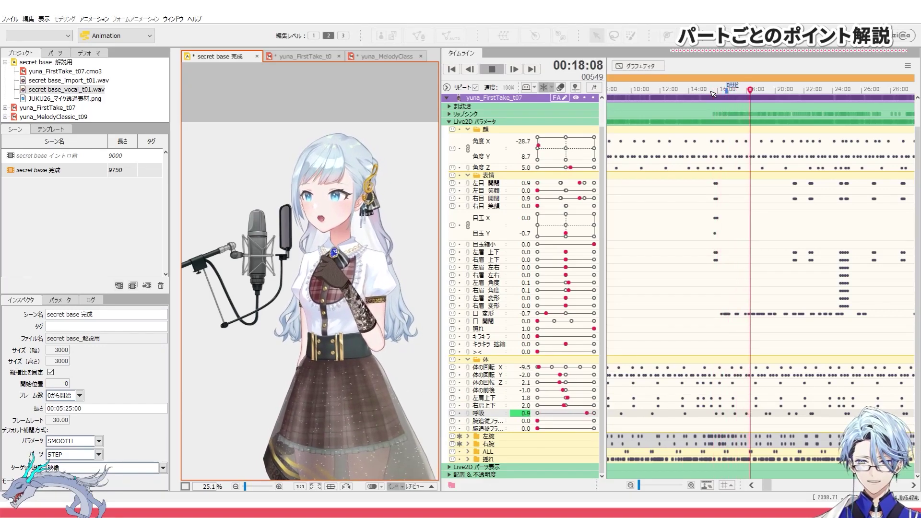
key(space)
click(716, 90)
key(space)
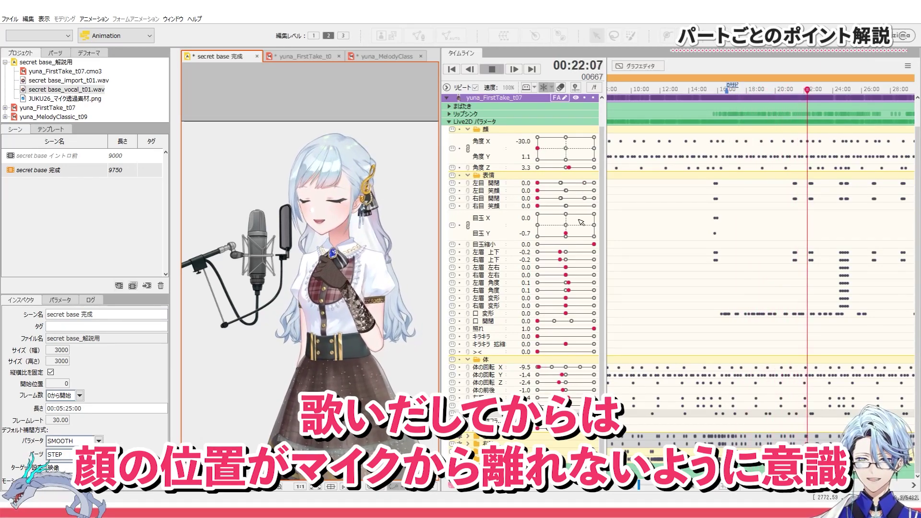
key(space)
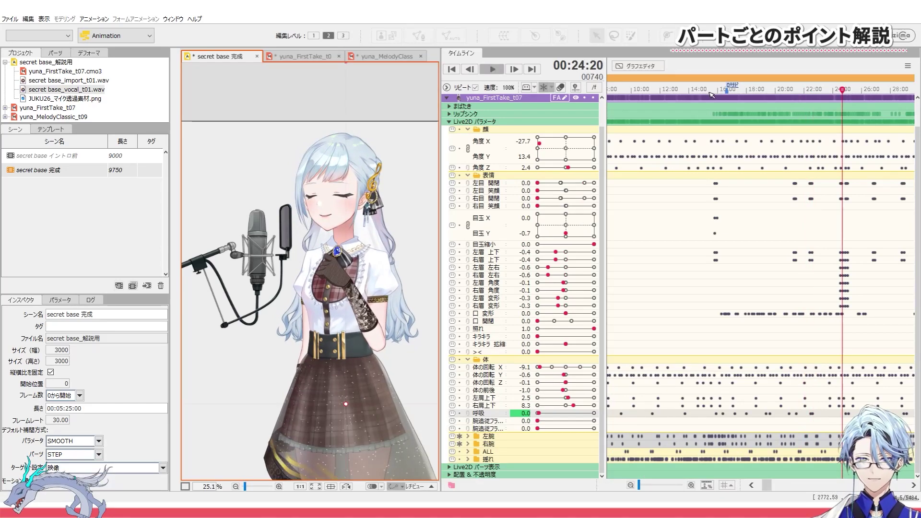
- Show the finished 体の回転 Z curve in the graph editor and examine its swings from the イントロ to the サビ
click(709, 89)
click(494, 382)
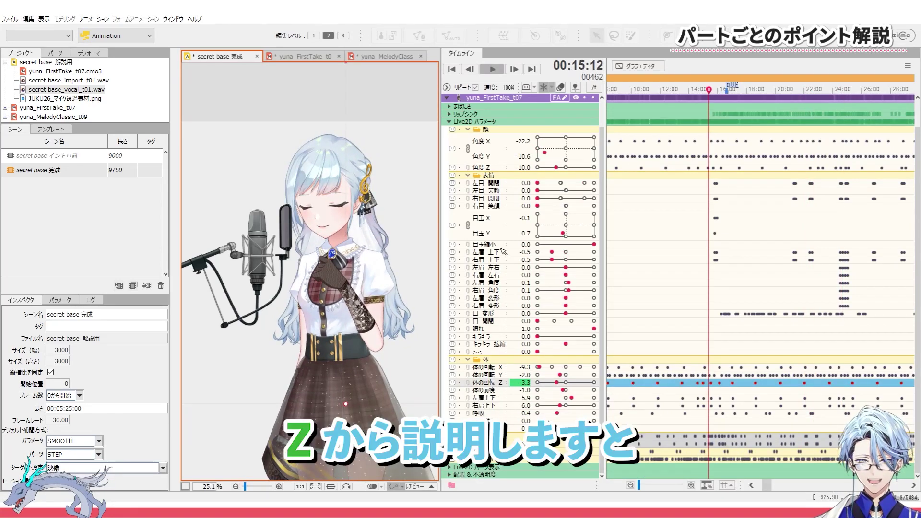
click(640, 66)
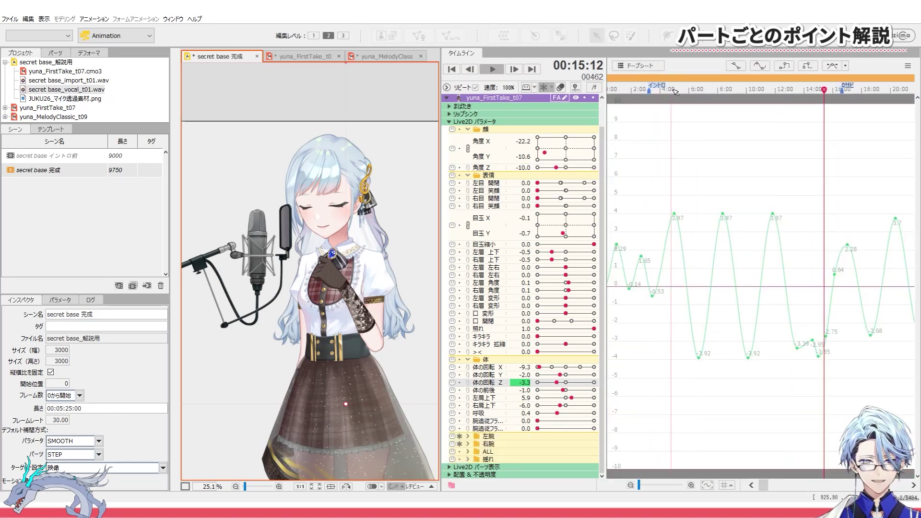
drag(672, 89, 764, 484)
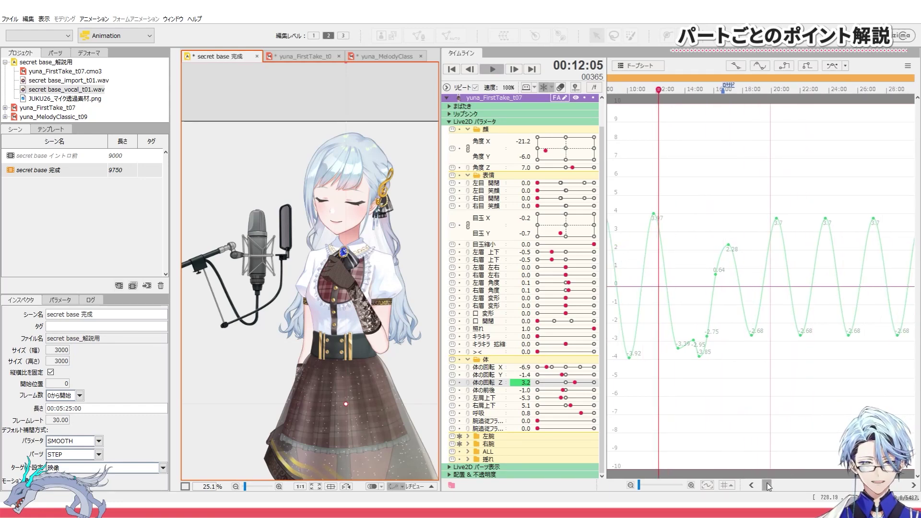
drag(767, 484, 766, 484)
click(632, 89)
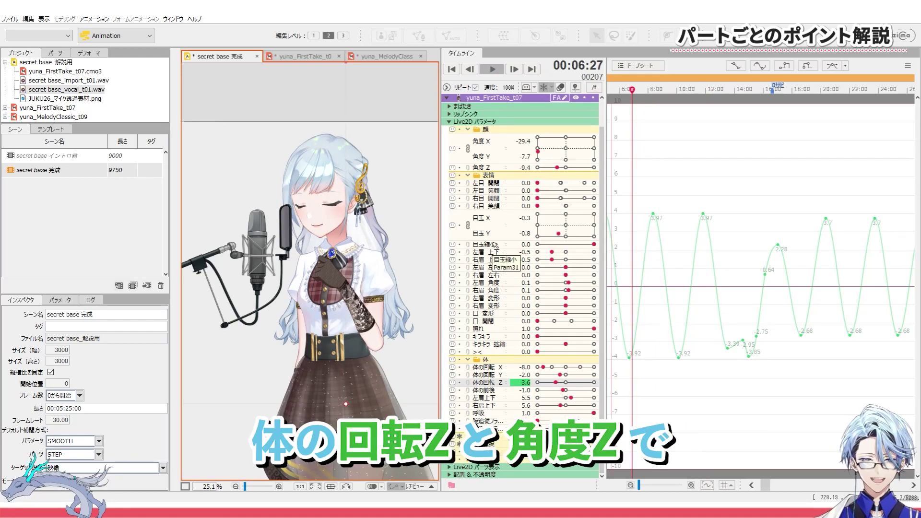
- Show the 角度 Z curve together with 体の回転 Z and scrub the イントロ to 8:22, examining how the head tilt follows the body
ctrl+click(490, 171)
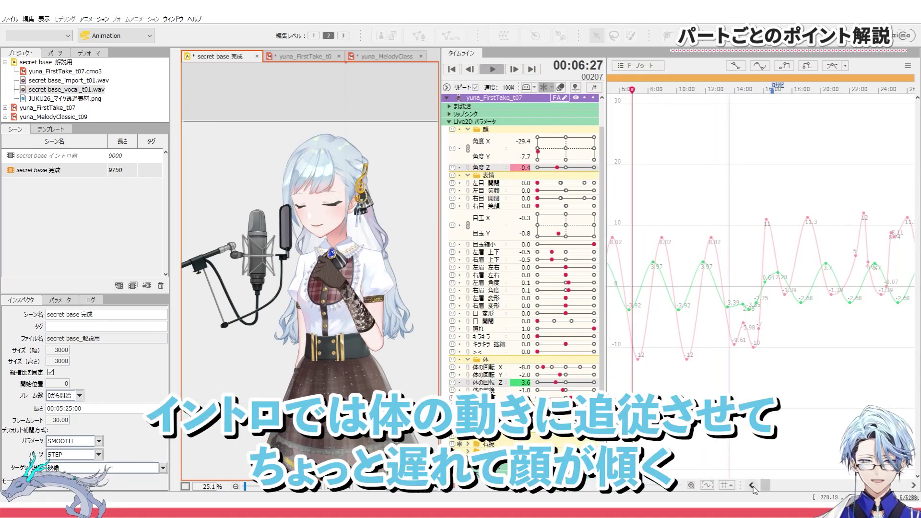
scroll(656, 346, left, 3)
scroll(656, 346, up, 5)
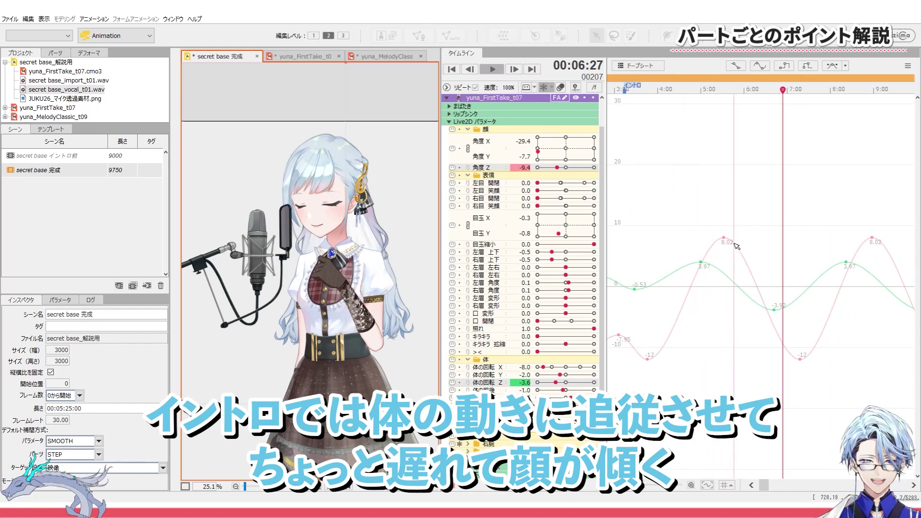
drag(671, 89, 863, 123)
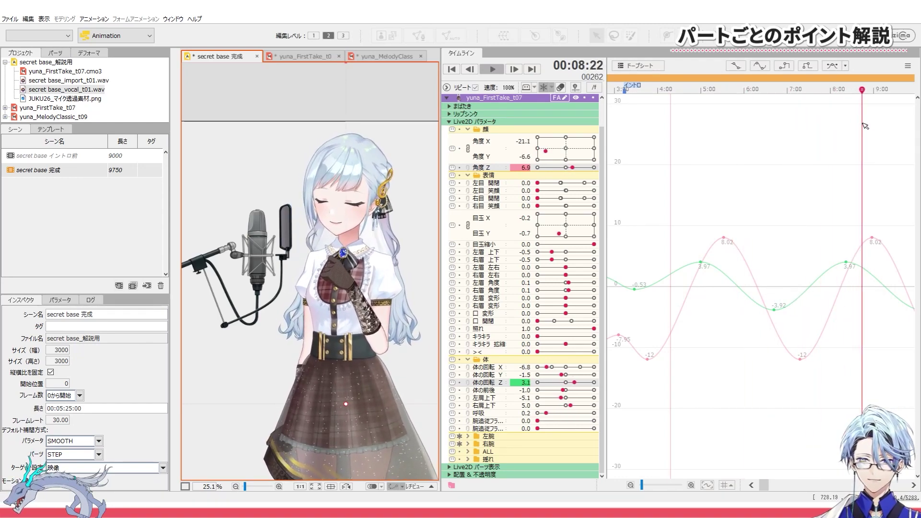
- Scrub from the end of the イントロ into the singing part and compare the 角度 Z and 体の回転 Z swings there
drag(762, 485, 763, 485)
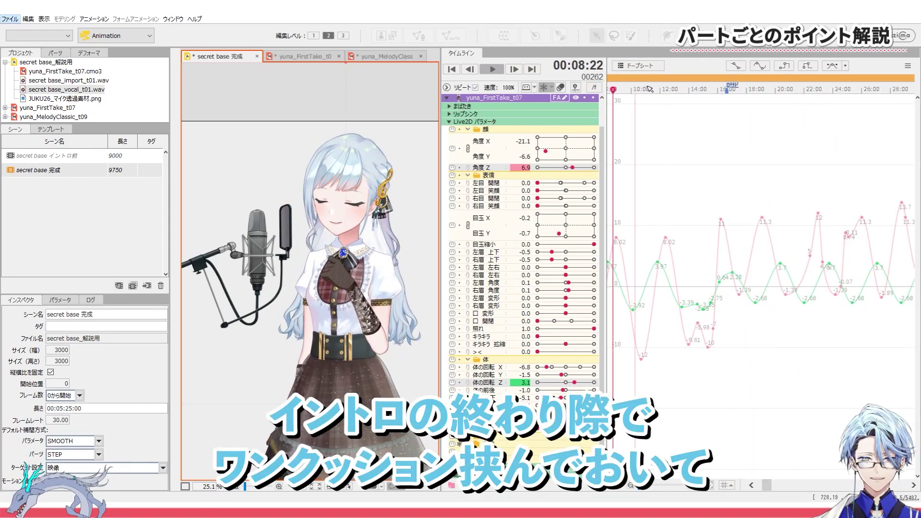
drag(652, 91, 842, 104)
scroll(764, 269, up, 4)
scroll(728, 256, down, 2)
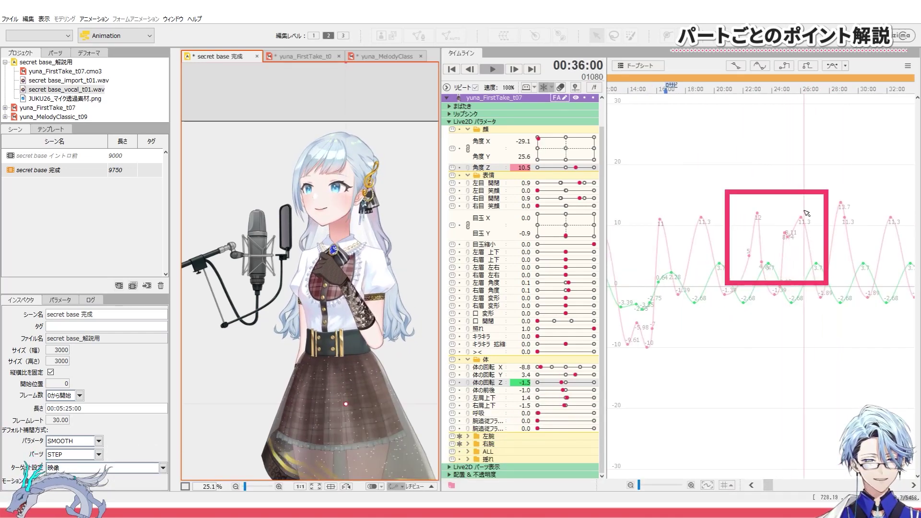
- Scrub from 21:05 to 28:27 and review the section again from about 15:14, checking the head tilt against the body rhythm
click(730, 90)
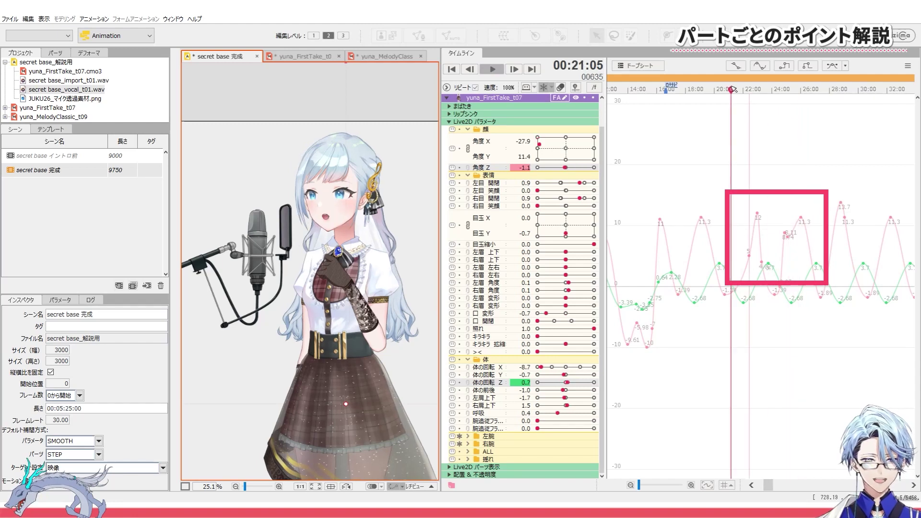
drag(732, 90, 843, 90)
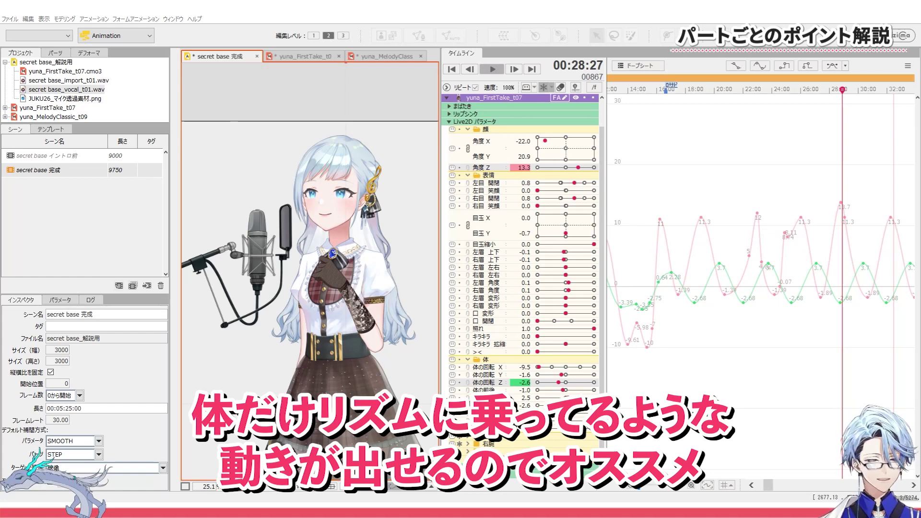
drag(625, 89, 652, 89)
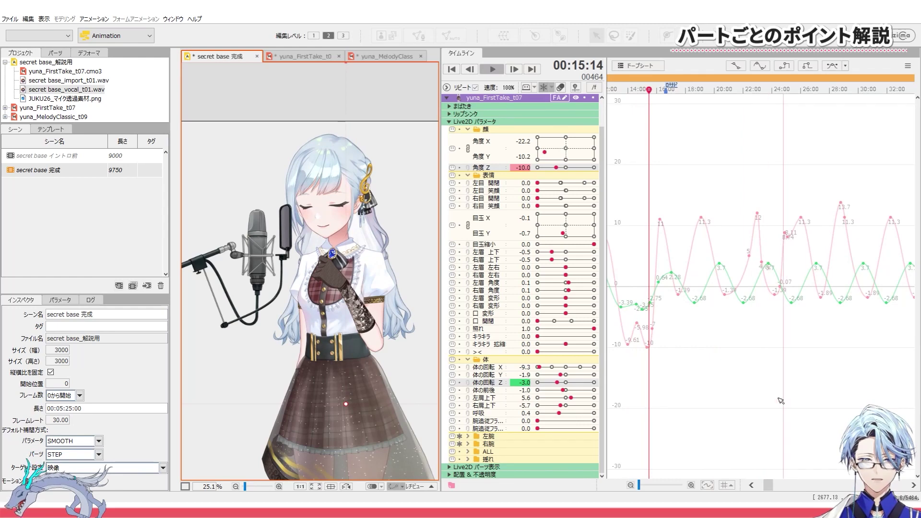
drag(660, 90, 826, 93)
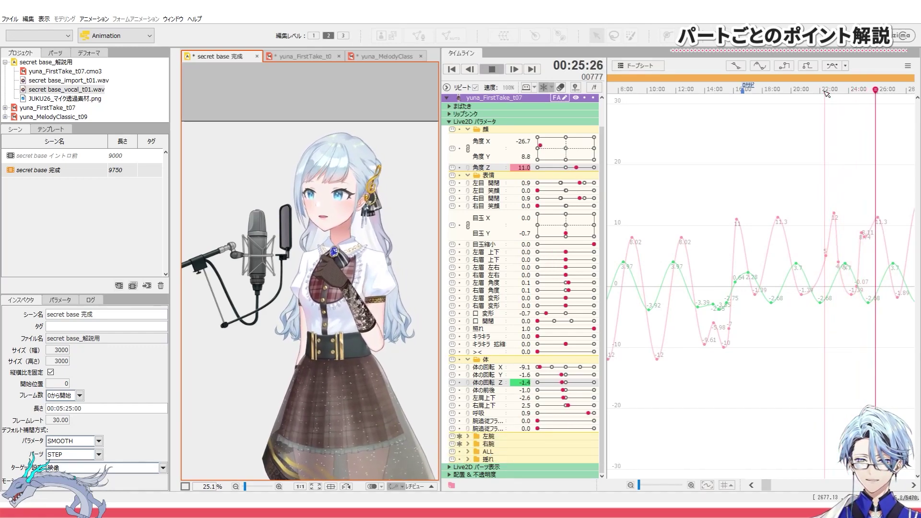
key(space)
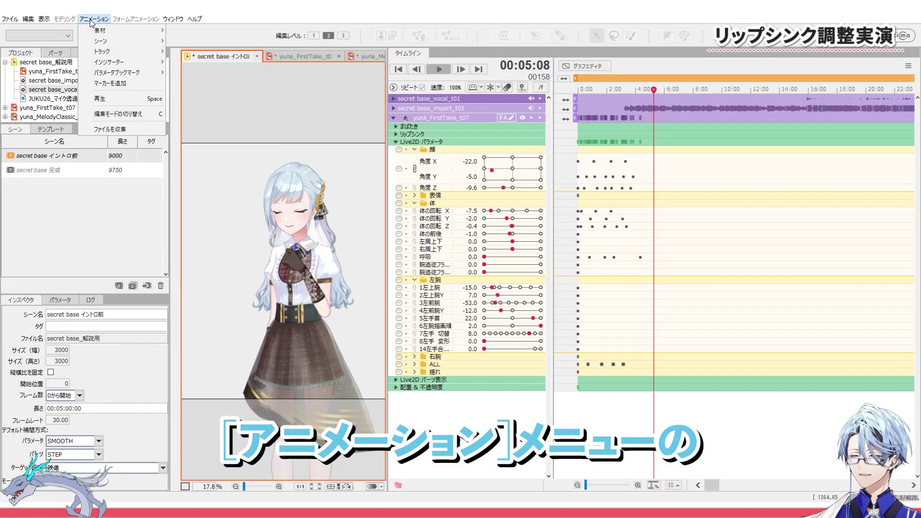
- Generate lip sync from the audio file in the secret base イントロ前 scene, using model yuna_FirstTake_t07 and audio secret base_vocal_t01
mouse_move(104, 53)
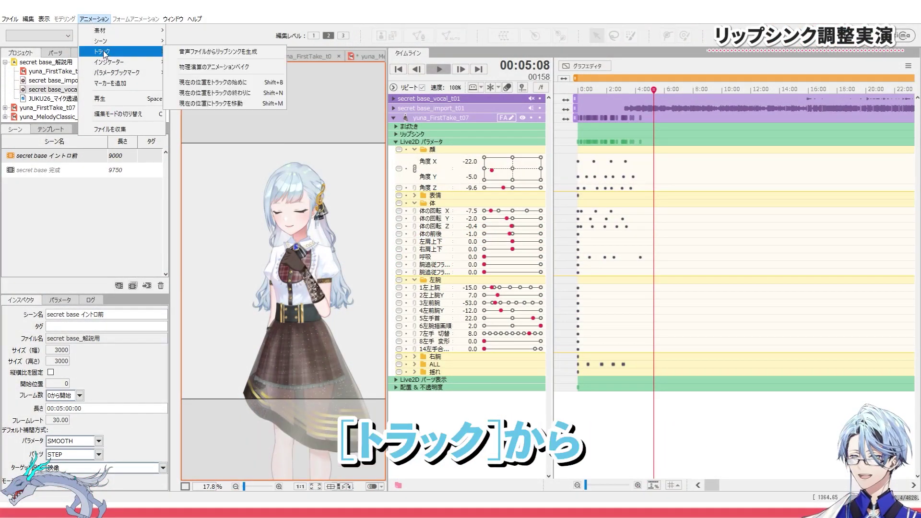
click(237, 53)
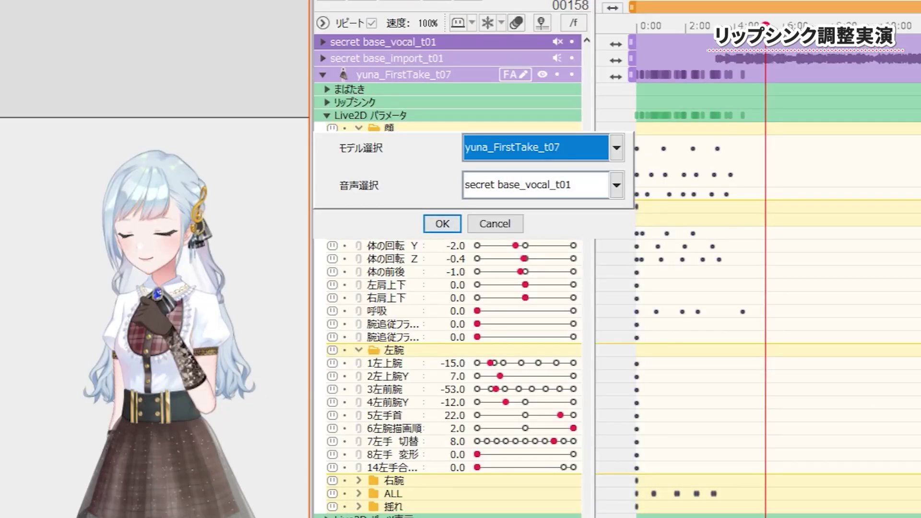
click(441, 224)
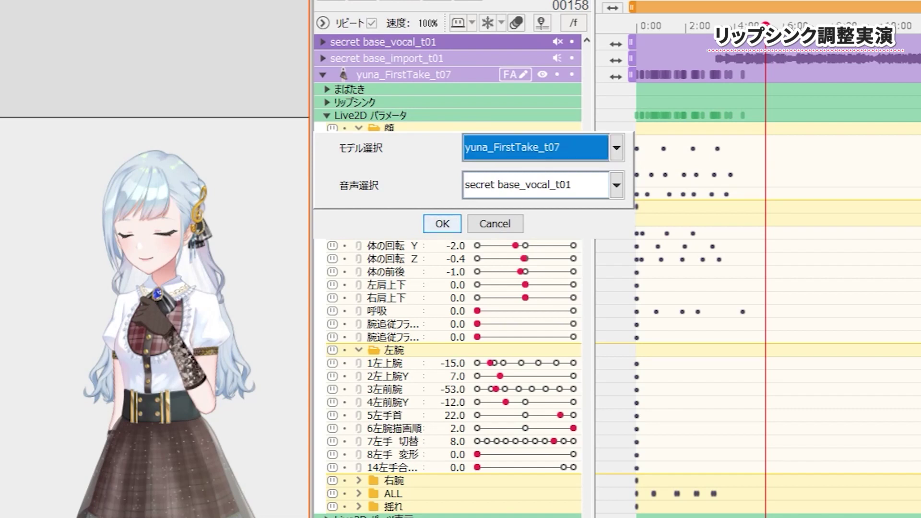
click(598, 189)
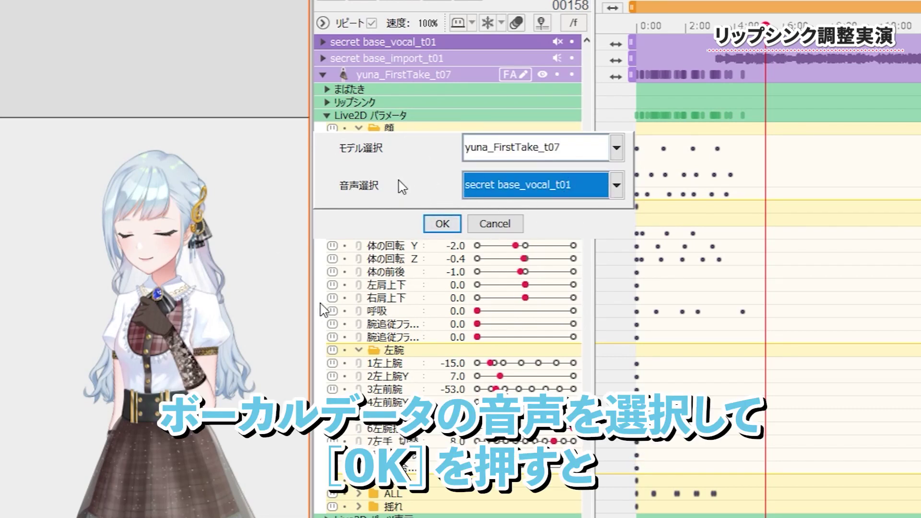
click(431, 224)
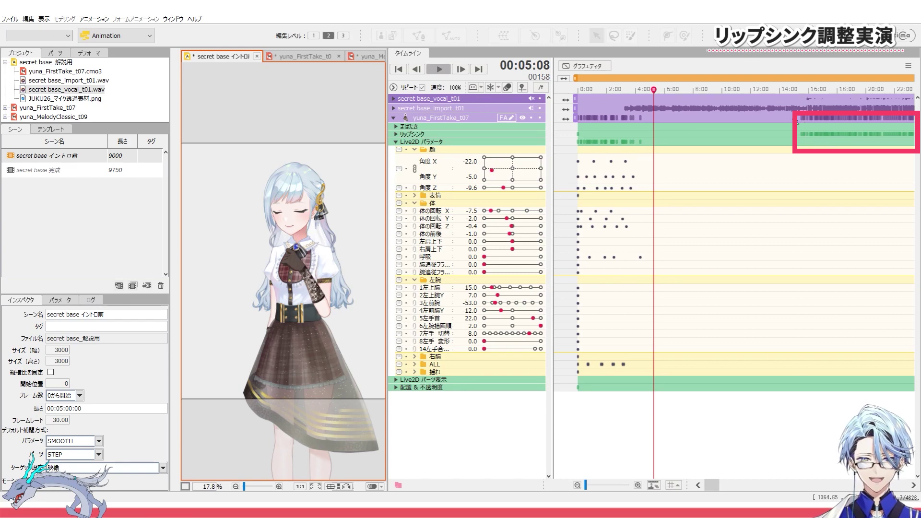
- Expand the リップシンク group of yuna_FirstTake_t07 and show its 音量 curve in the graph editor
click(801, 92)
click(395, 135)
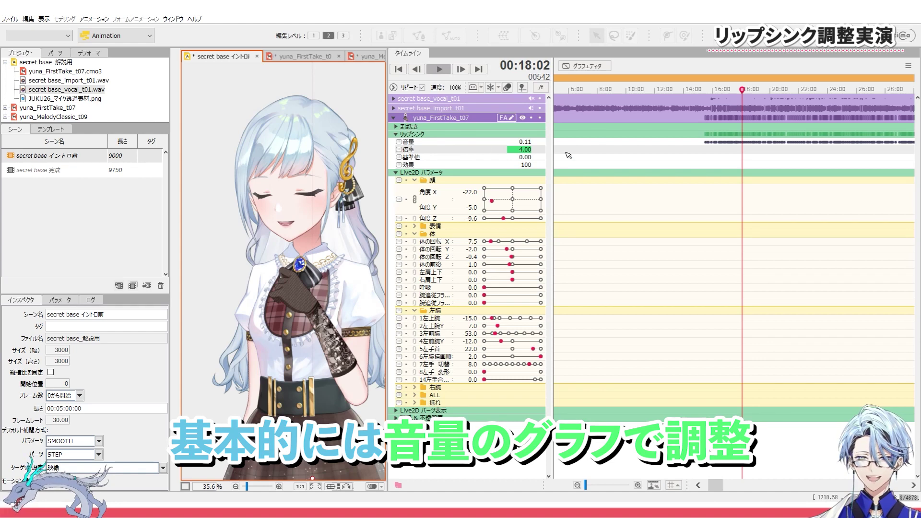
click(471, 143)
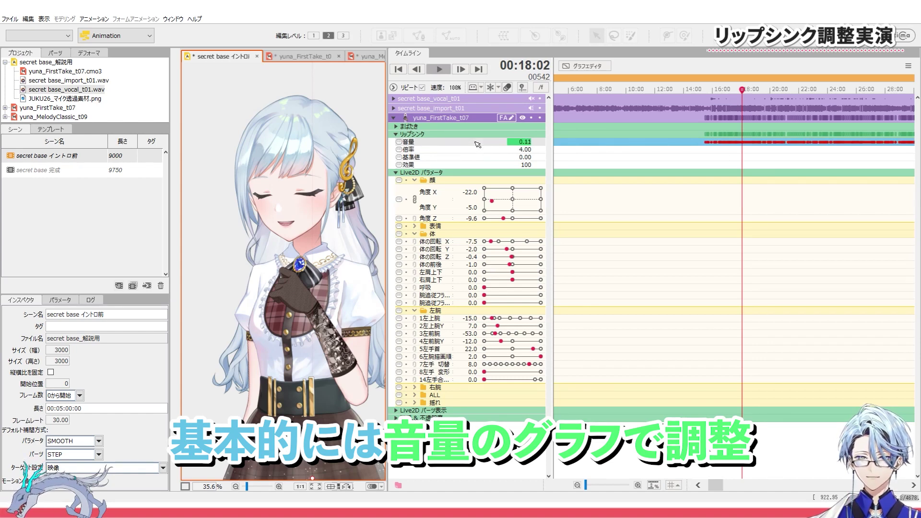
click(585, 66)
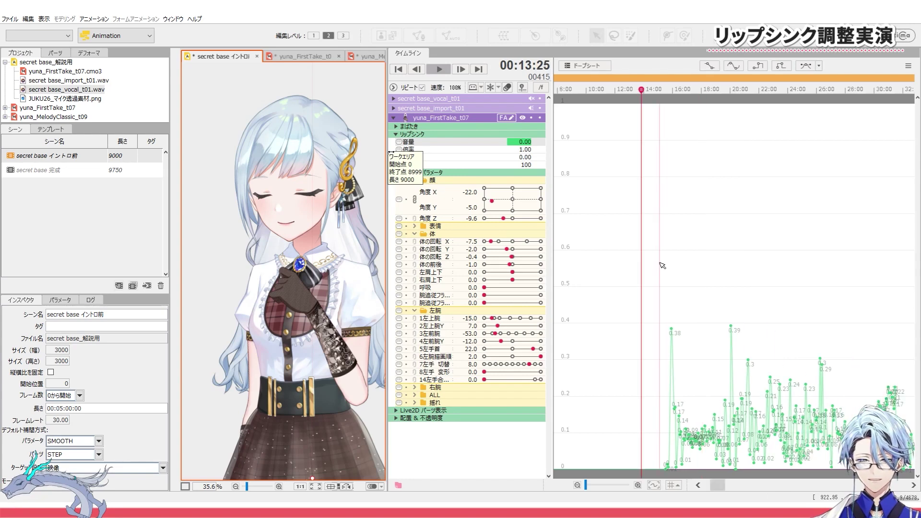
- Select all 音量 keys in the graph editor and look through the selected curve toward the end of the song
key(ctrl+a)
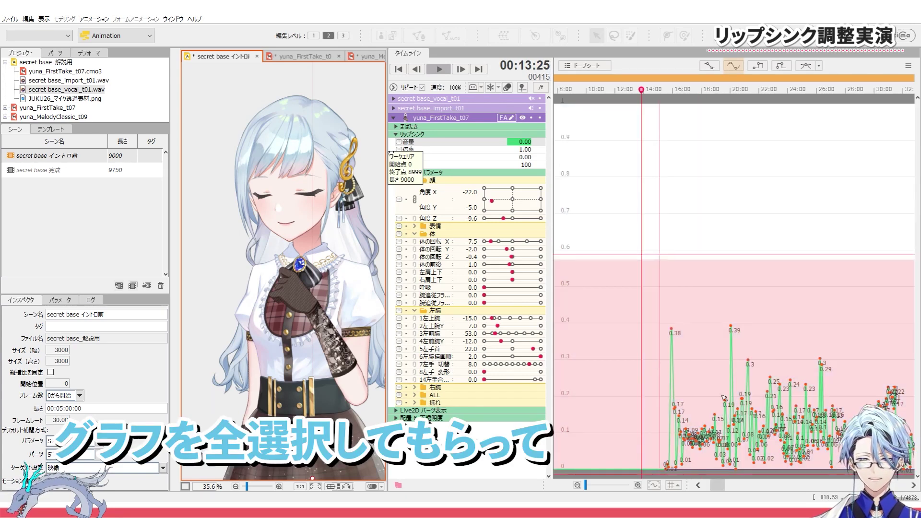
drag(721, 487, 796, 489)
click(776, 490)
click(799, 489)
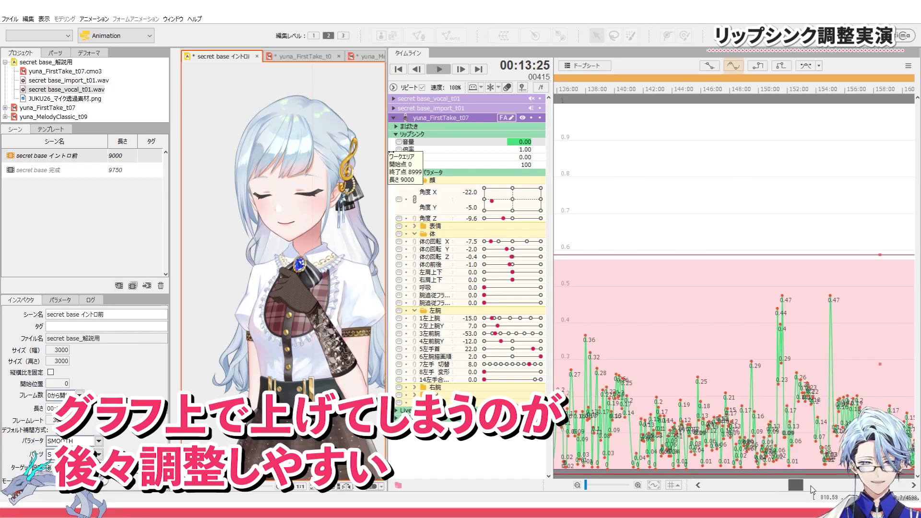
click(811, 489)
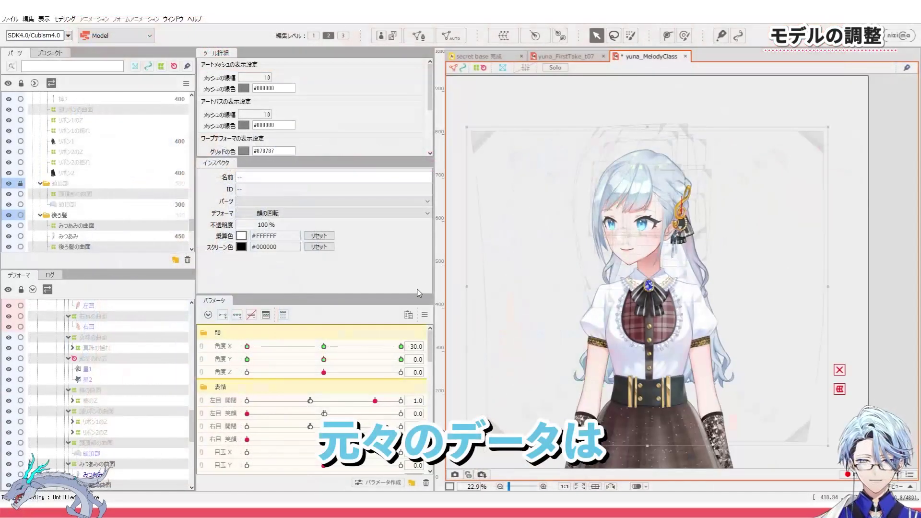
- Examine the original yuna_MelodyClassic model's 左腕 pose with 1左上腕 at -7.0 and 3左前腕 at -51.7, close up on the raised forearm
click(425, 315)
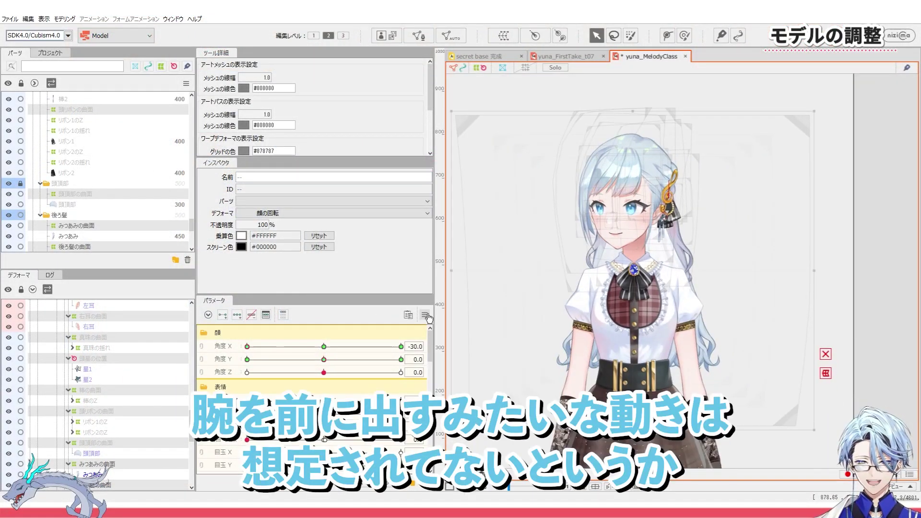
click(424, 315)
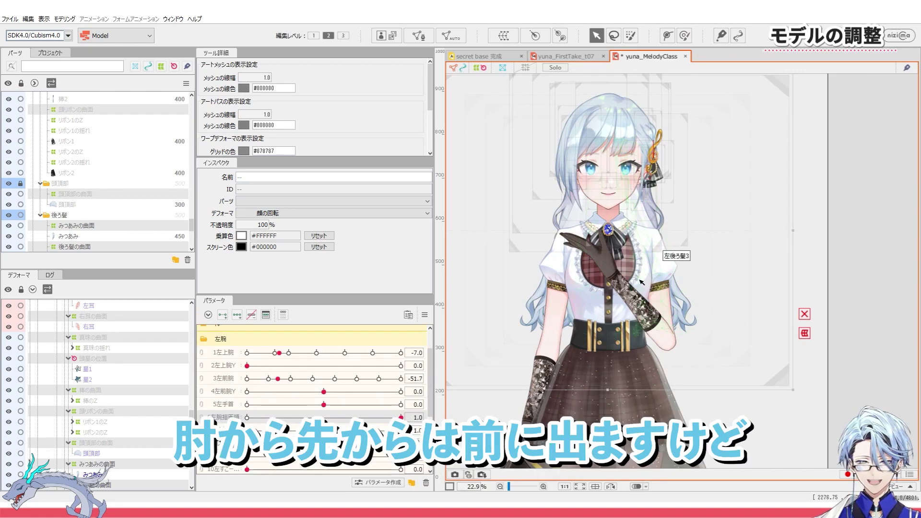
scroll(642, 282, up, 3)
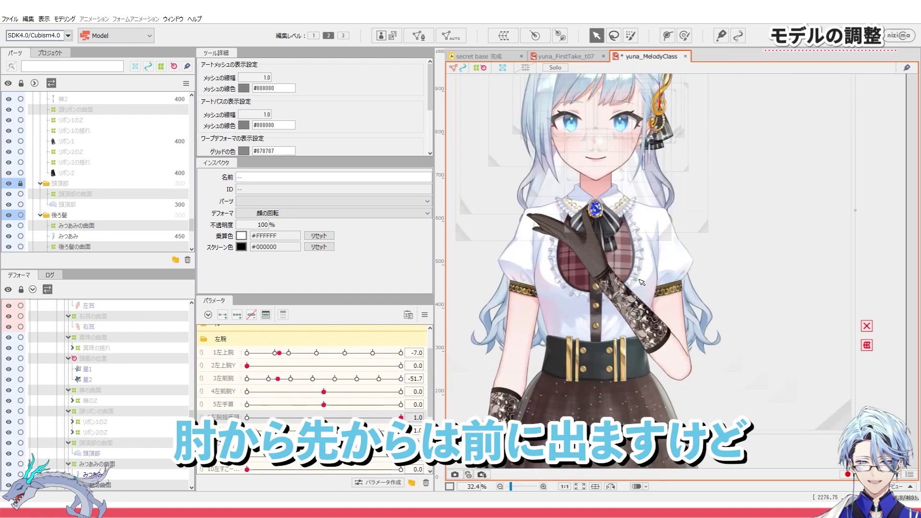